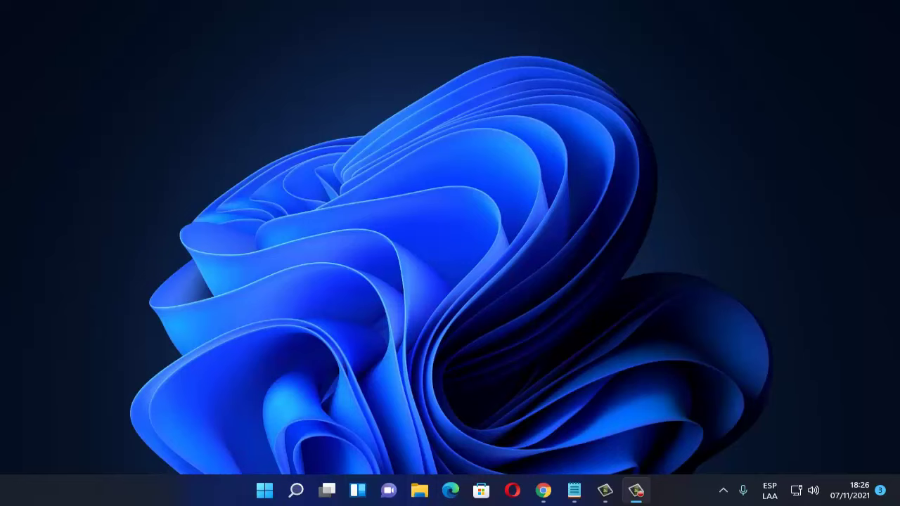
Step: Find and open the Ejecutar dialog and use it to launch the Registry Editor with the command regedit
key(super)
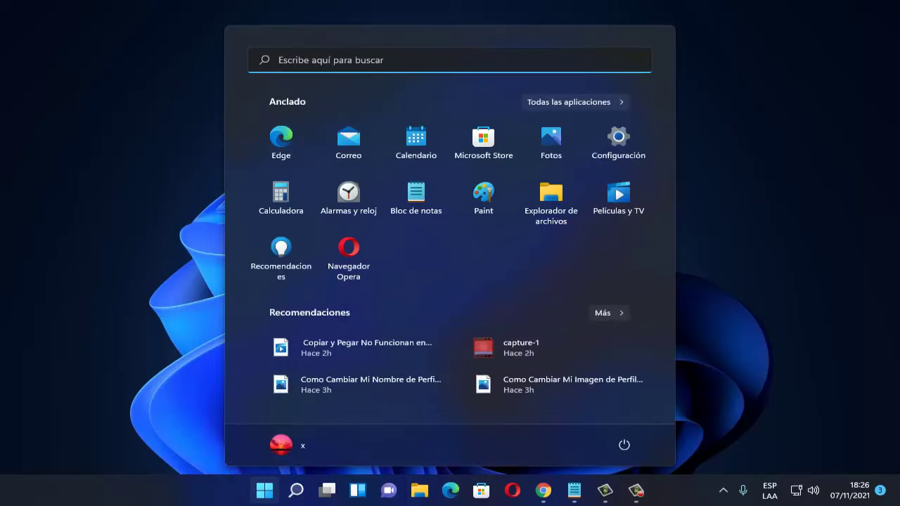
text(ejecut)
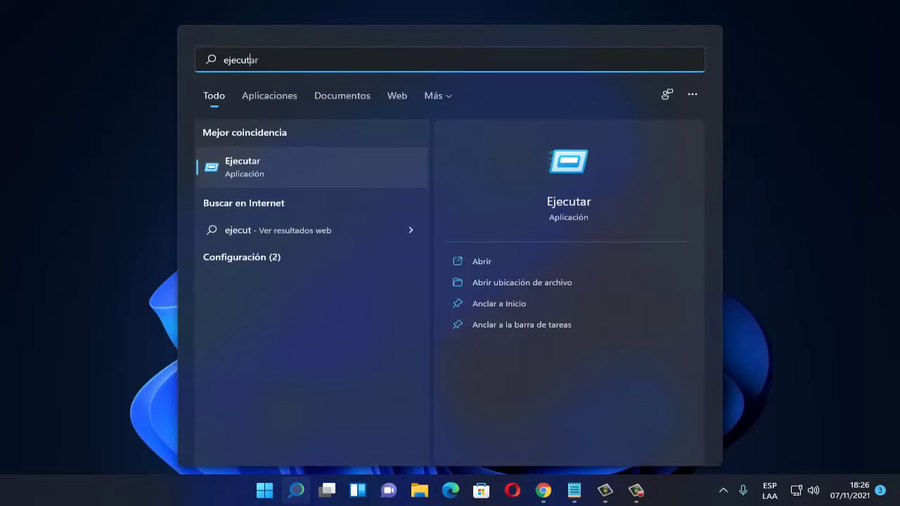
text(ar)
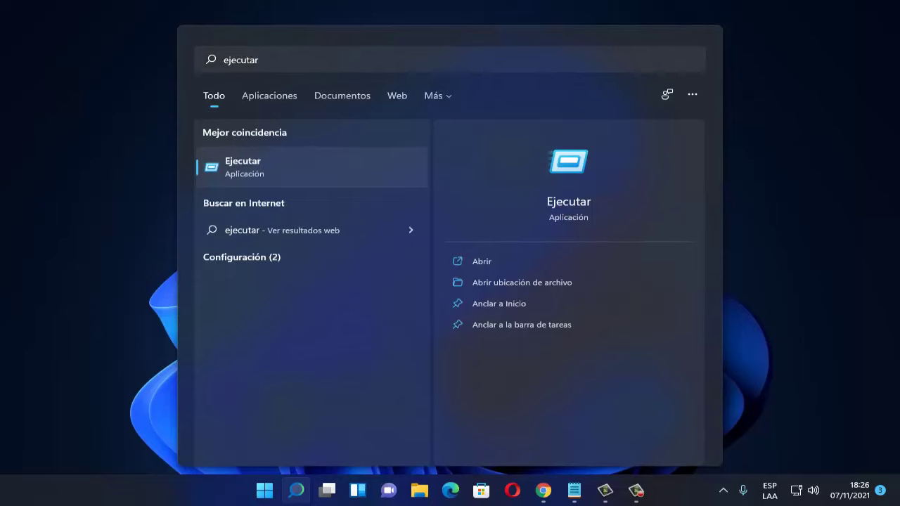
key(Return)
key(BackSpace)
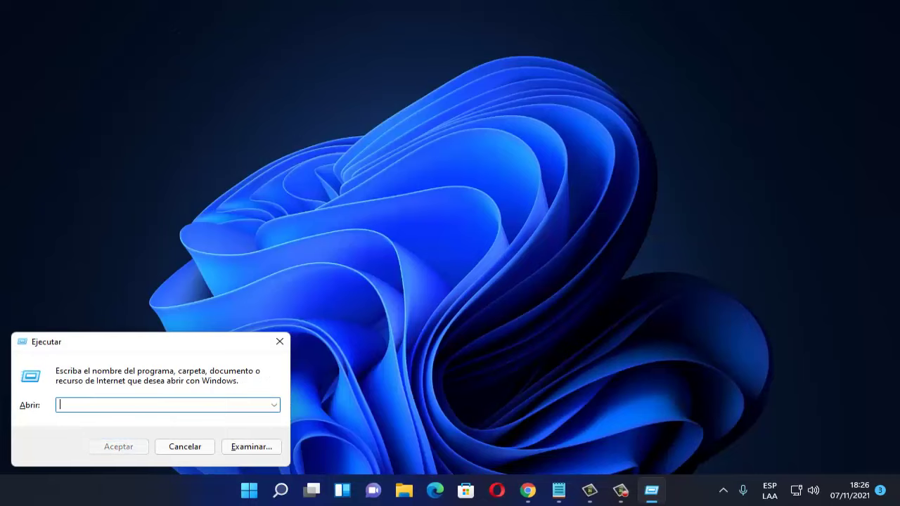
text(regedit)
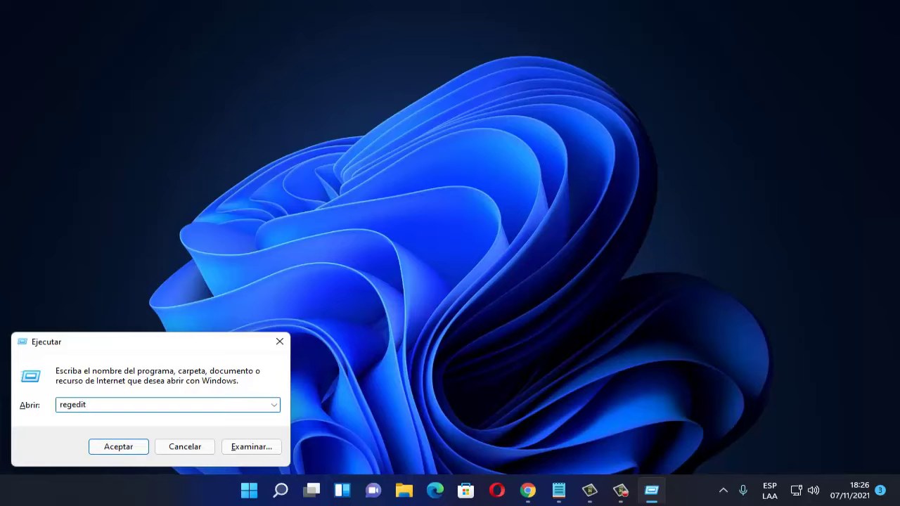
key(Return)
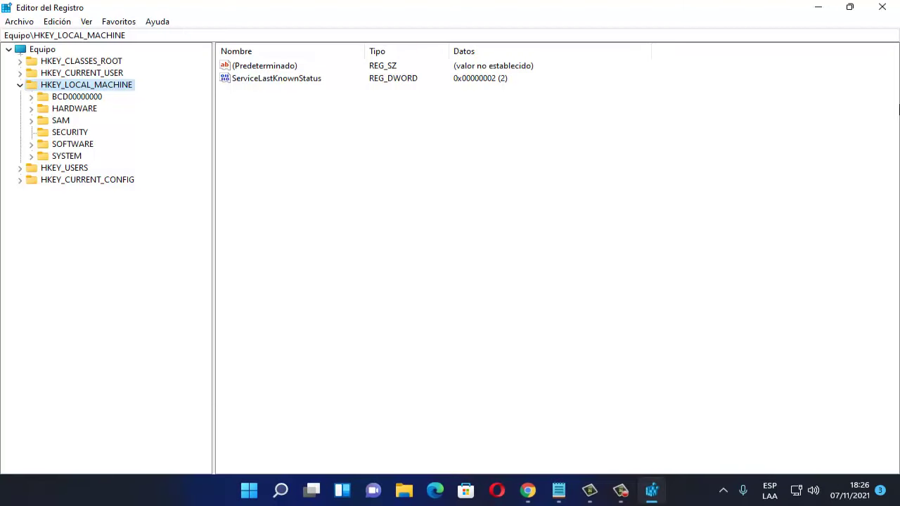
Step: Expand the SOFTWARE key under HKEY_LOCAL_MACHINE in the registry tree
key(Up)
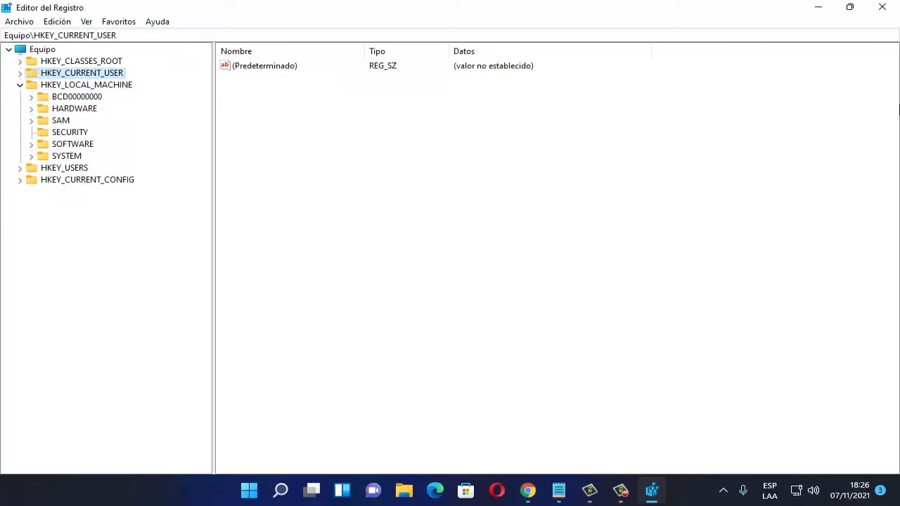
key(Down)
key(Up)
key(Down)
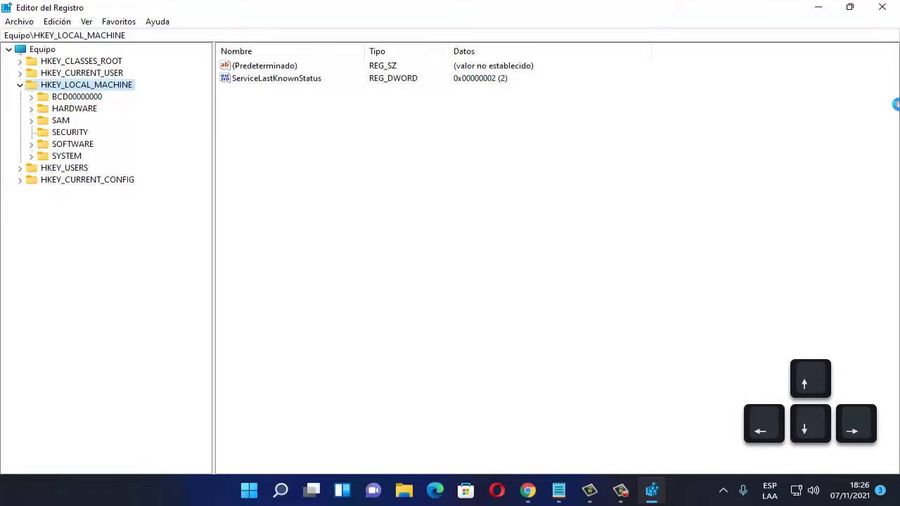
key(Down)
key(Down)
key(Down)
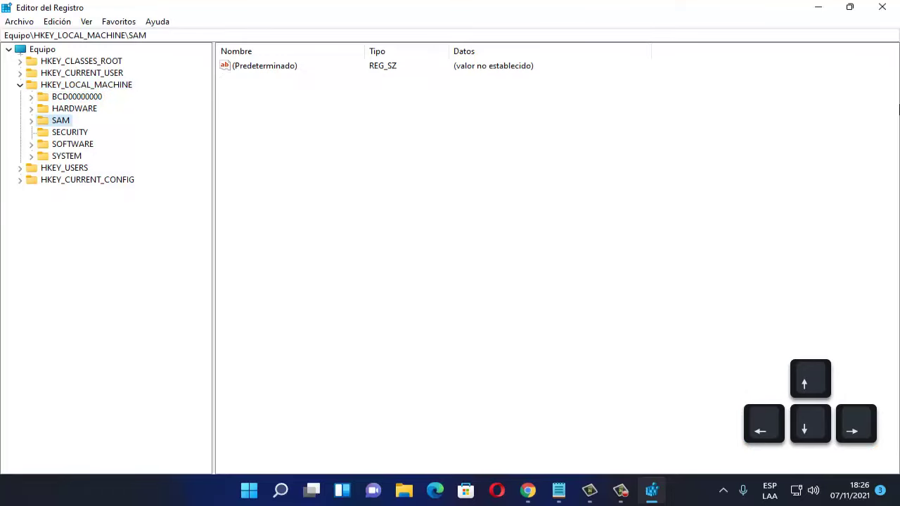
key(Down)
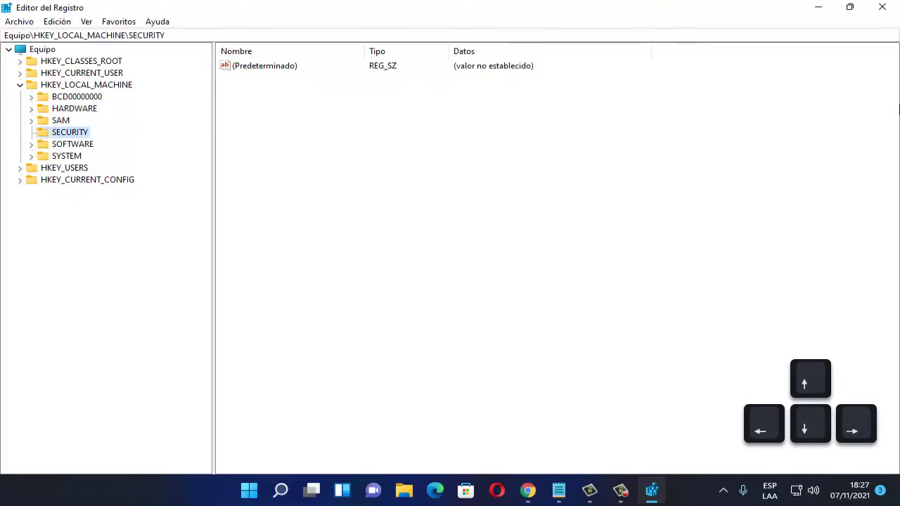
key(Down)
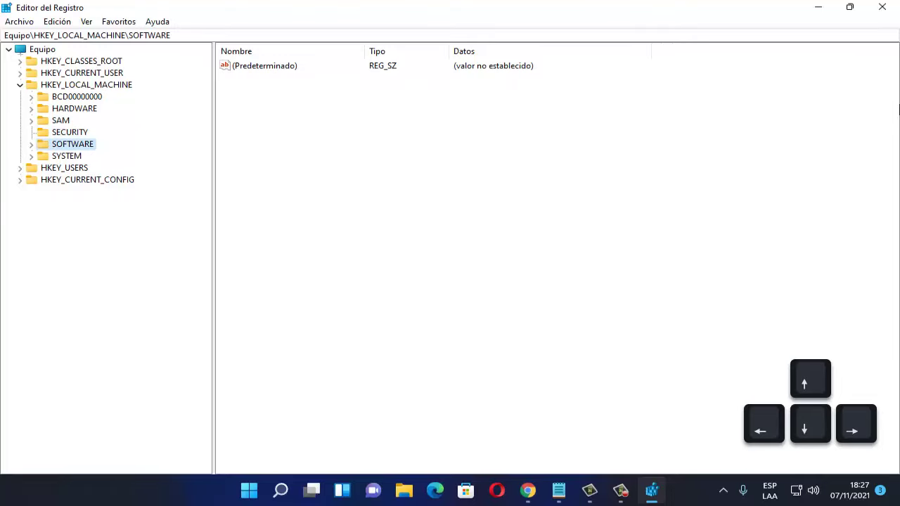
key(Right)
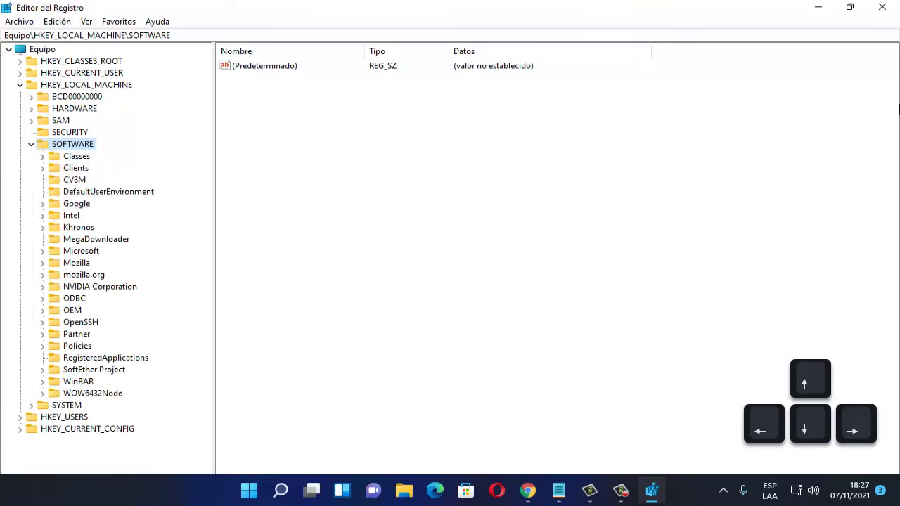
Step: Select the Microsoft key inside SOFTWARE and expand its subkeys
key(Down)
key(Down)
key(Down)
key(Down)
key(Down)
key(Down)
key(Down)
key(Down)
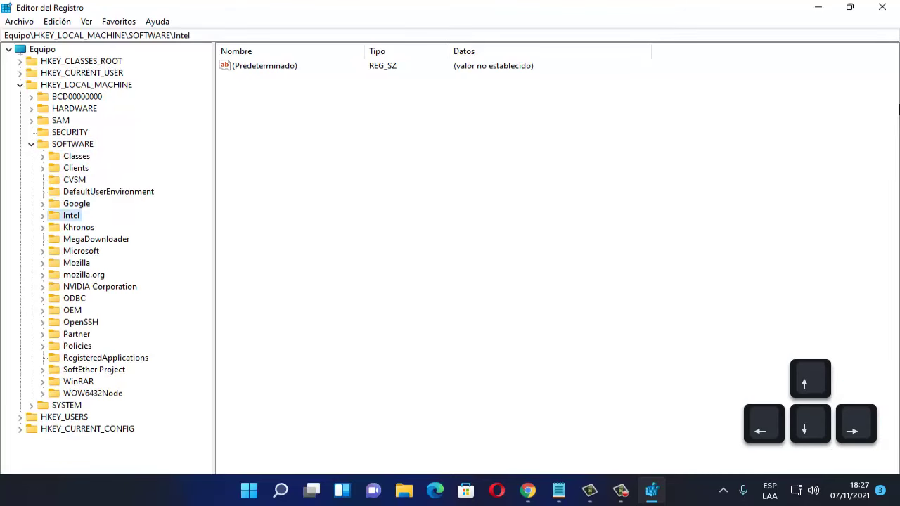
key(Down)
key(Down)
key(Down)
key(Up)
key(Up)
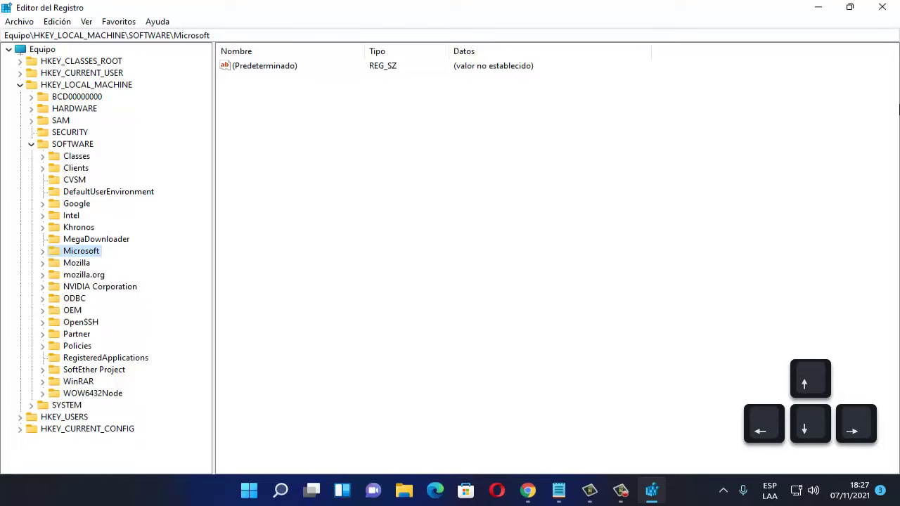
key(Right)
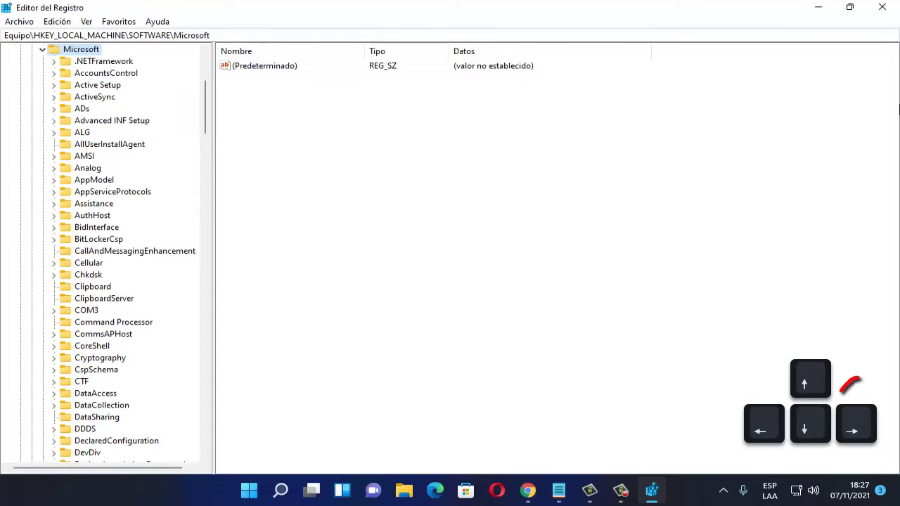
Step: Move the selection down through the subkeys of HKEY_LOCAL_MACHINE\SOFTWARE\Microsoft as far as TaskFlowDataEngine
key(Down)
key(Down)
key(Down)
key(Down)
key(Down)
key(Down)
key(Down)
key(Down)
key(Down)
key(Down)
key(Down)
key(Down)
key(Down)
key(Down)
key(Down)
key(Down)
key(Down)
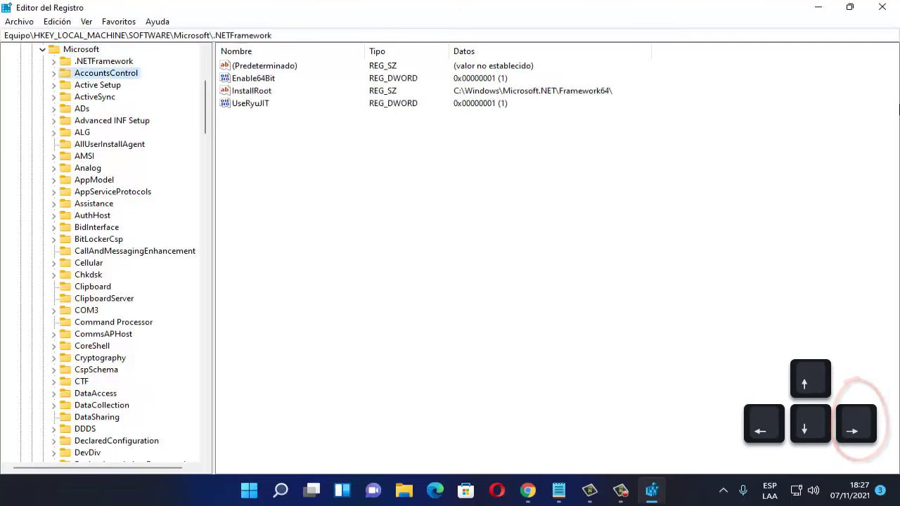
key(Down)
key(Down)
key(Down)
key(Down)
key(Down)
key(Down)
key(Down)
key(Down)
key(Down)
key(Down)
key(Down)
key(Down)
key(Down)
key(Down)
key(Down)
key(Down)
key(Down)
key(Down)
key(Down)
key(Down)
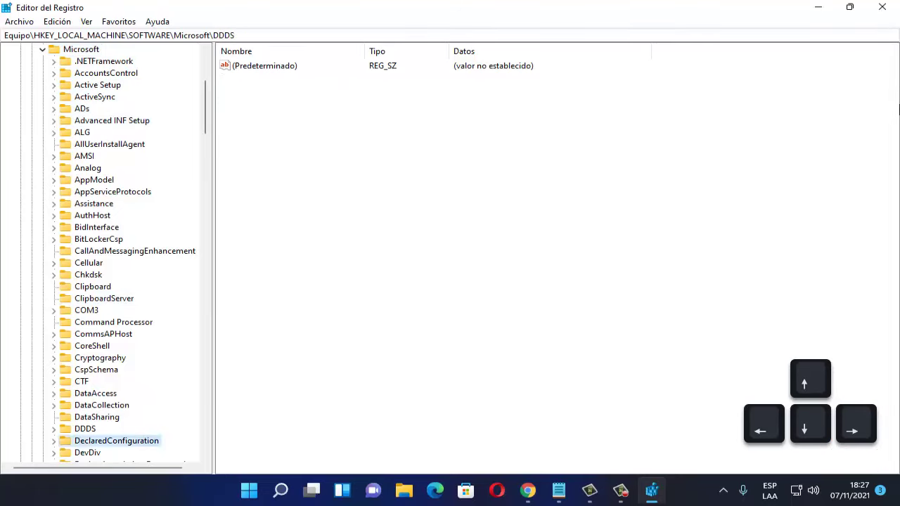
key(Down)
key(Down)
key(Down)
key(Down)
key(Down)
key(Down)
key(Down)
key(Down)
key(Down)
key(Down)
key(Down)
key(Down)
key(Down)
key(Down)
key(Down)
key(Down)
key(Down)
key(Down)
key(Down)
key(Down)
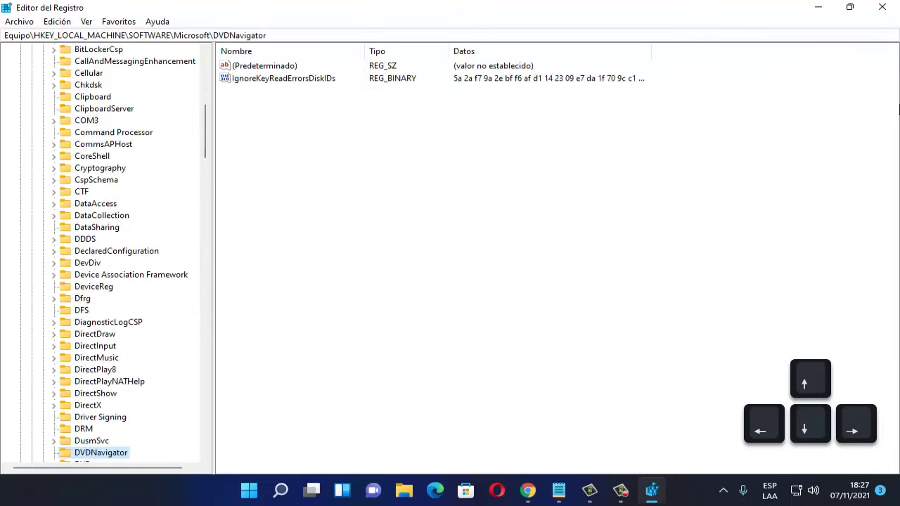
key(Down)
key(Down)
key(Down)
key(Down)
key(Down)
key(Down)
key(Down)
key(Down)
key(Down)
key(Down)
key(Down)
key(Down)
key(Down)
key(Down)
key(Down)
key(Down)
key(Down)
key(Down)
key(Down)
key(Down)
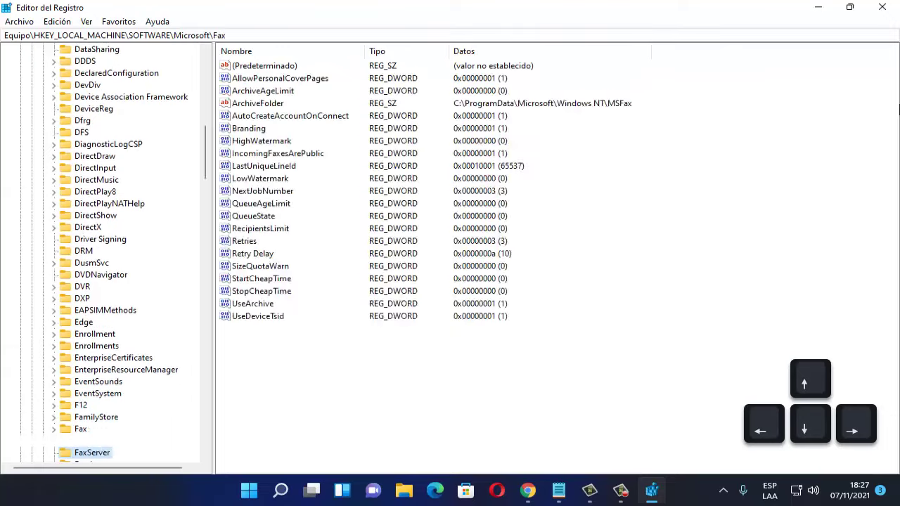
key(Down)
key(Down)
key(Down)
key(Down)
key(Down)
key(Down)
key(Down)
key(Down)
key(Down)
key(Down)
key(Down)
key(Down)
key(Down)
key(Down)
key(Down)
key(Down)
key(Down)
key(Down)
key(Down)
key(Down)
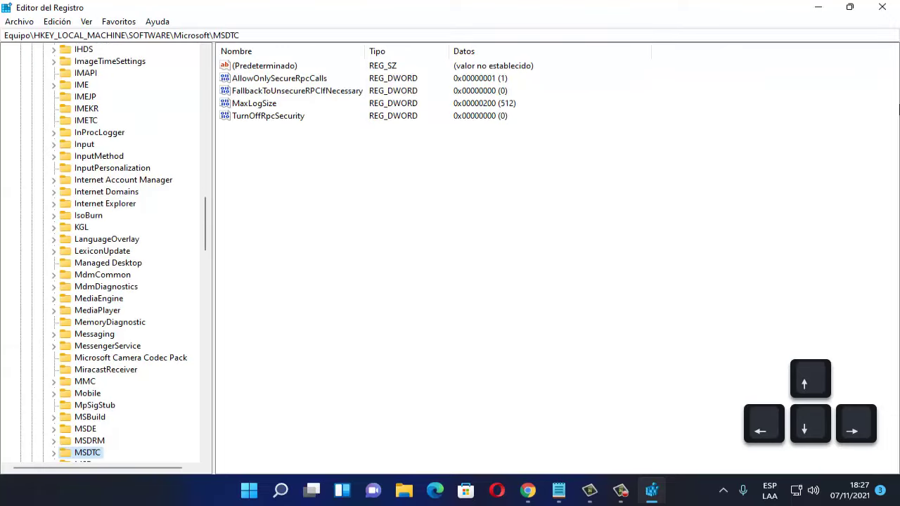
key(Down)
key(Down)
key(Down)
key(Down)
key(Down)
key(Down)
key(Down)
key(Down)
key(Down)
key(Down)
key(Down)
key(Down)
key(Down)
key(Down)
key(Down)
key(Down)
key(Down)
key(Down)
key(Down)
key(Down)
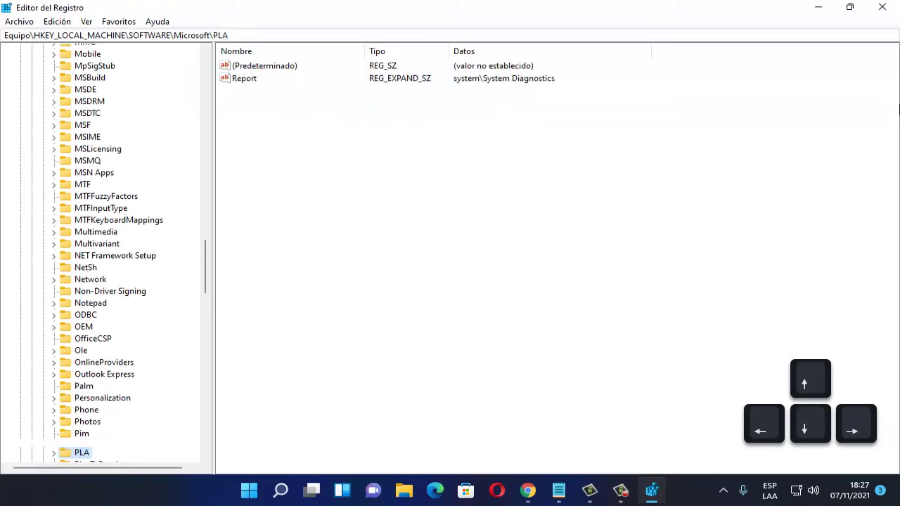
key(Down)
key(Down)
key(Down)
key(Down)
key(Down)
key(Down)
key(Down)
key(Down)
key(Down)
key(Down)
key(Down)
key(Down)
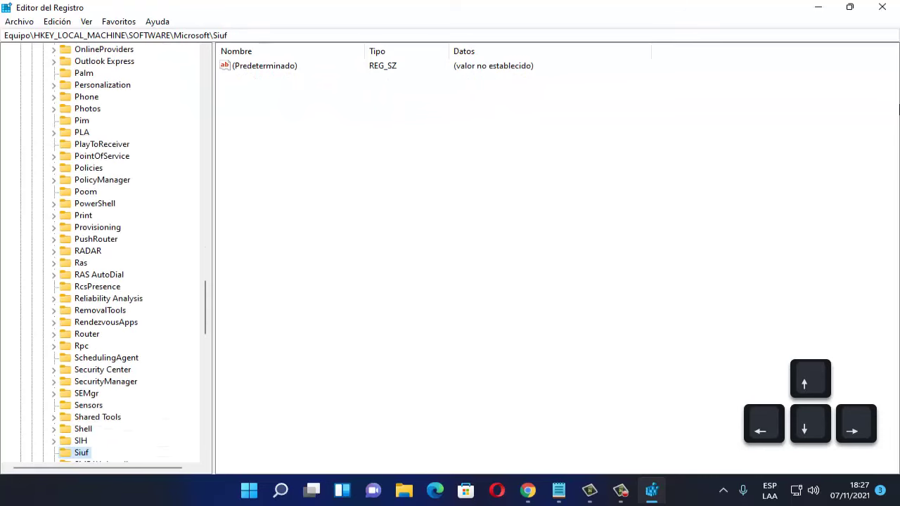
key(Down)
key(Down)
key(Down)
key(Down)
key(Down)
key(Down)
key(Down)
key(Down)
key(Down)
key(Down)
key(Down)
key(Down)
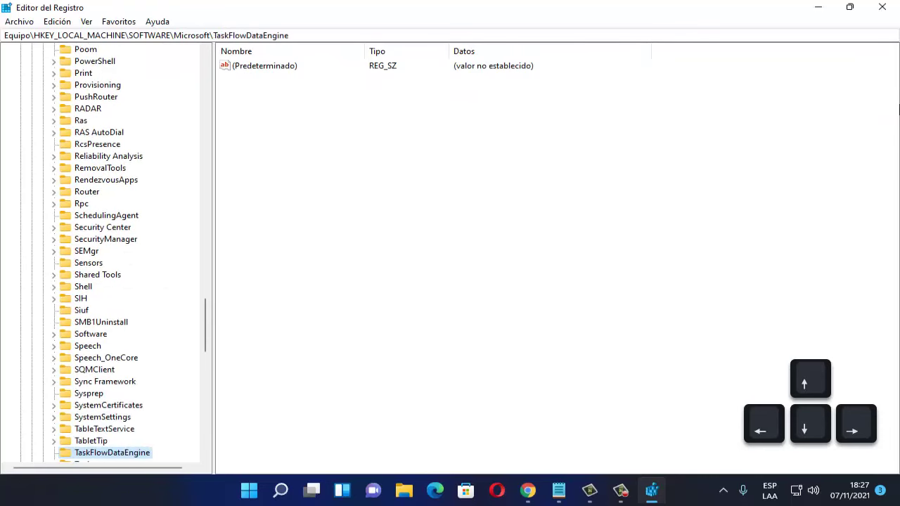
Step: Select the Windows key under HKEY_LOCAL_MACHINE\SOFTWARE\Microsoft and expand its subkeys
key(Down)
key(Down)
key(Down)
key(Down)
key(Down)
key(Down)
key(Down)
key(Down)
key(Down)
key(Down)
key(Down)
key(Down)
key(Down)
key(Down)
key(Down)
key(Down)
key(Down)
key(Down)
key(Down)
key(Down)
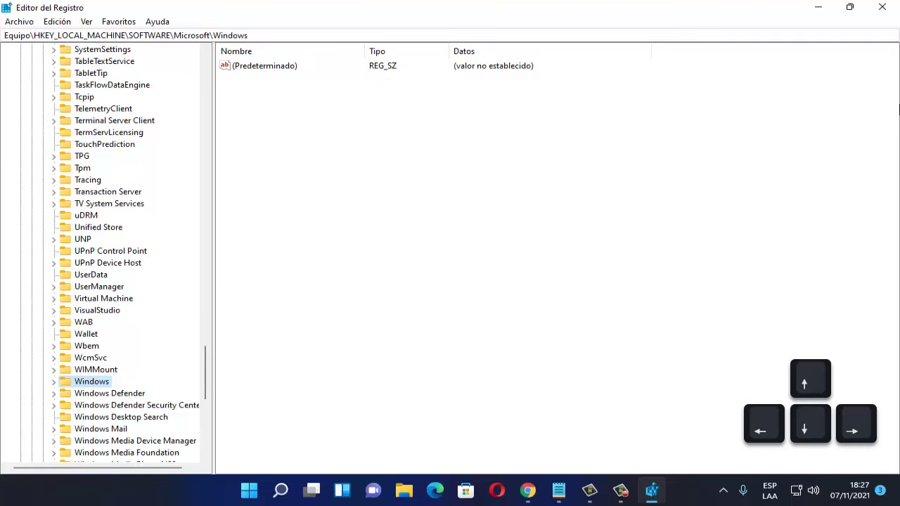
key(Right)
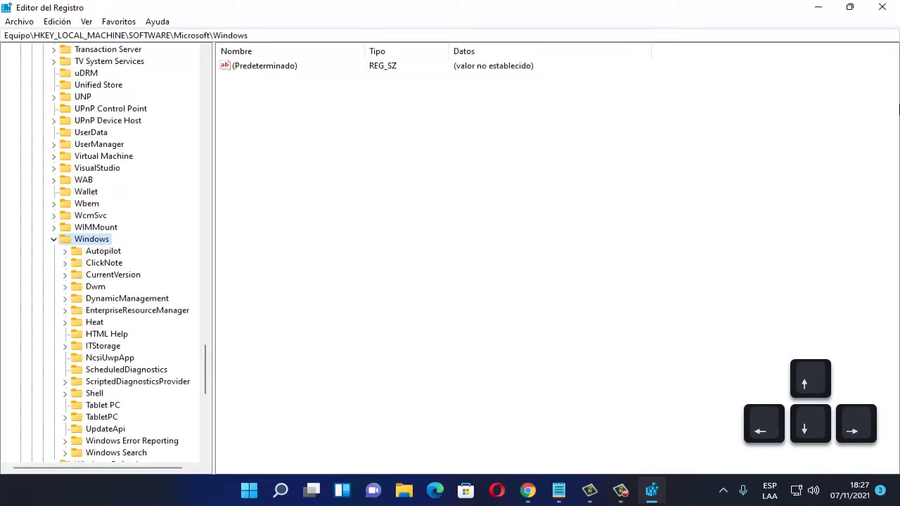
Step: Select the CurrentVersion key inside Windows and expand its subkeys
key(Down)
key(Down)
key(Down)
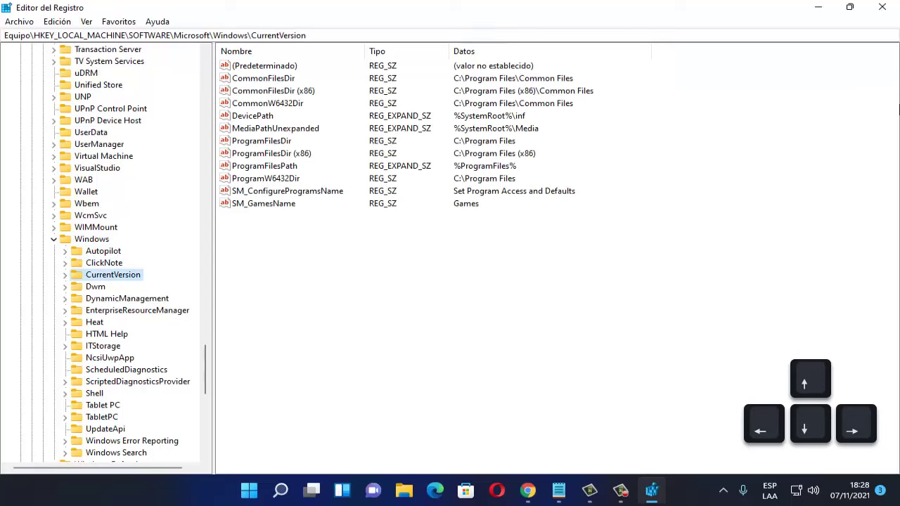
key(Right)
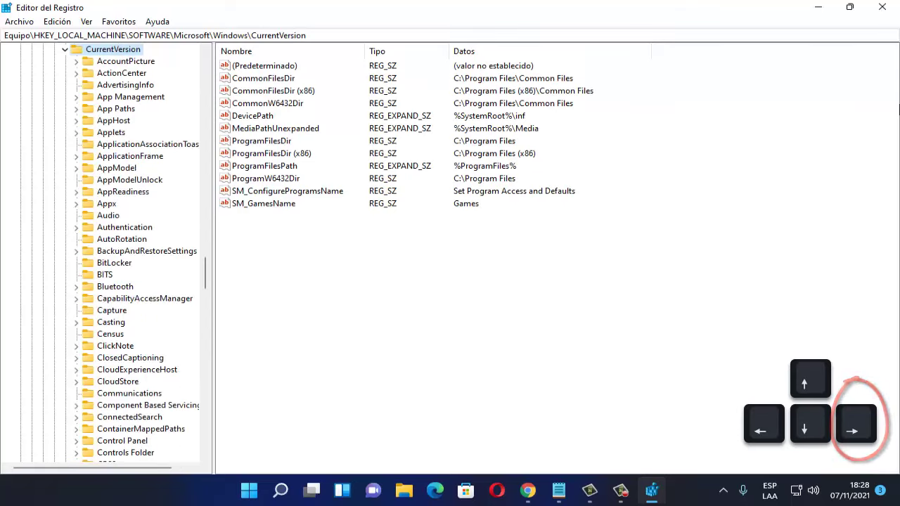
Step: Select the Policies key far down the list inside CurrentVersion and expand its subkeys
key(Down)
key(Down)
key(Down)
key(Down)
key(Down)
key(Down)
key(Down)
key(Down)
key(Down)
key(Down)
key(Down)
key(Down)
key(Down)
key(Down)
key(Down)
key(Down)
key(Down)
key(Down)
key(Down)
key(Down)
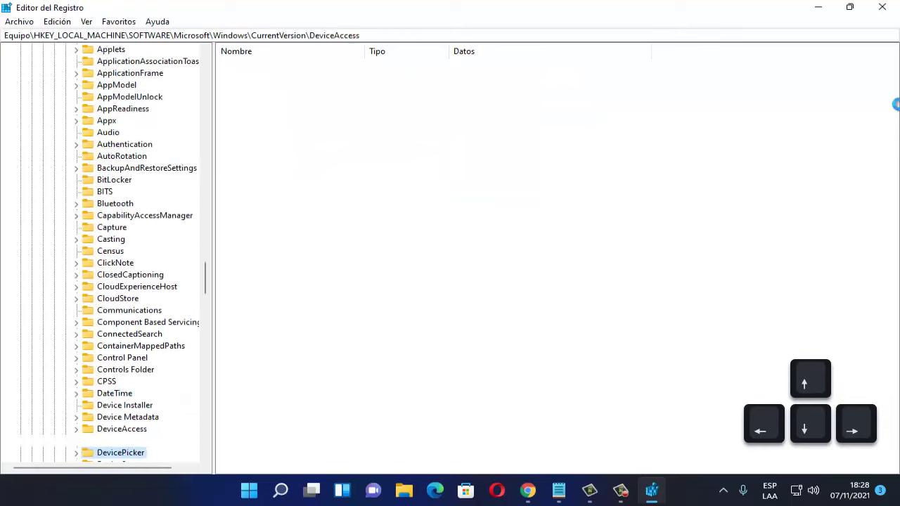
key(Down)
key(Down)
key(Down)
key(Down)
key(Down)
key(Down)
key(Down)
key(Down)
key(Down)
key(Down)
key(Down)
key(Down)
key(Down)
key(Down)
key(Down)
key(Down)
key(Down)
key(Down)
key(Down)
key(Down)
key(Up)
key(Up)
key(Up)
key(Up)
key(Up)
key(Up)
key(Up)
key(Up)
key(Up)
key(Up)
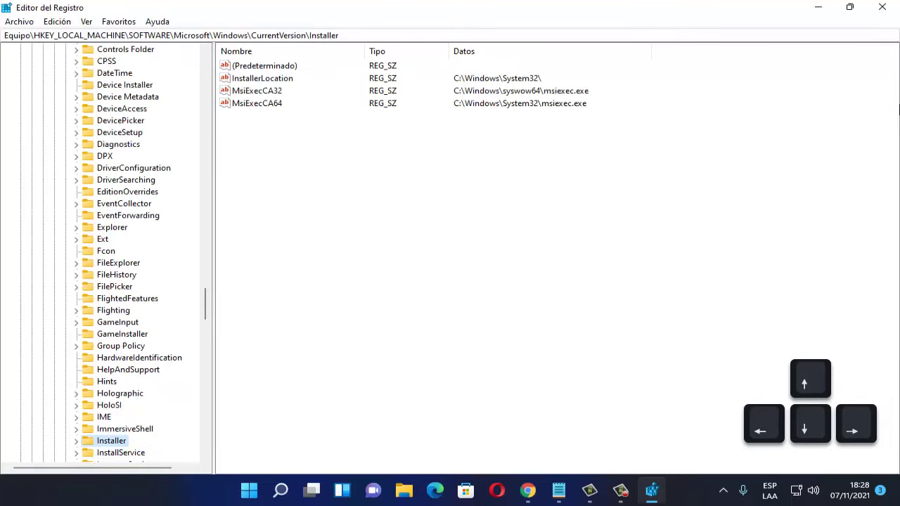
key(Down)
key(Down)
key(Down)
key(Down)
key(Down)
key(Down)
key(Down)
key(Down)
key(Down)
key(Down)
key(Down)
key(Down)
key(Down)
key(Down)
key(Down)
key(Down)
key(Down)
key(Down)
key(Down)
key(Down)
key(Down)
key(Down)
key(Down)
key(Down)
key(Down)
key(Down)
key(Down)
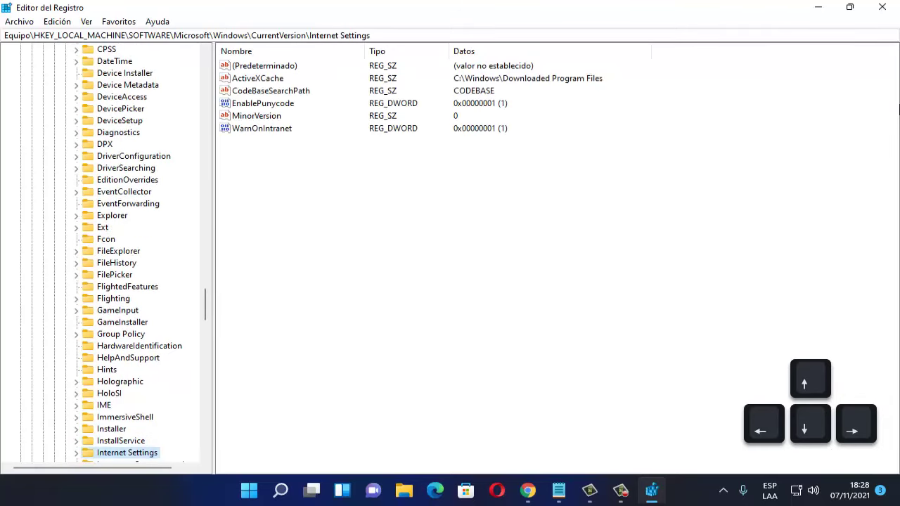
key(Down)
key(Down)
key(Down)
key(Down)
key(Down)
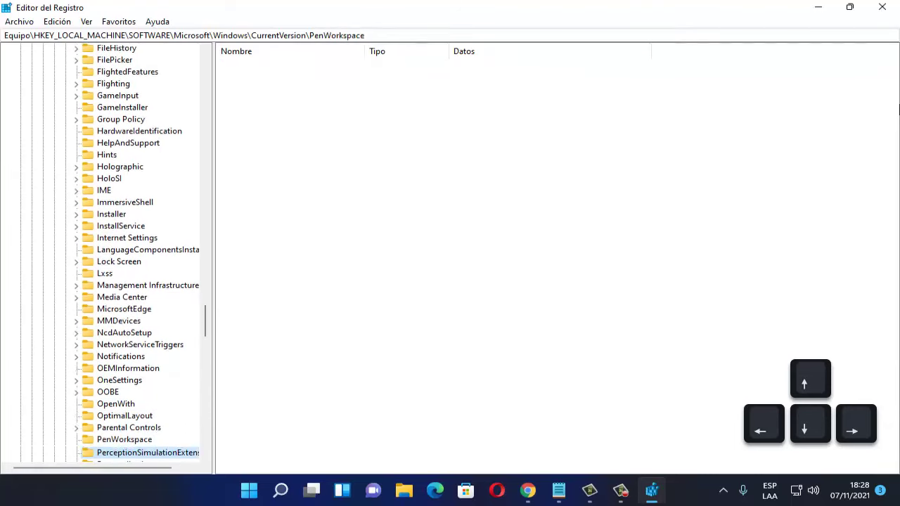
key(Up)
key(Up)
key(Down)
key(Down)
key(Down)
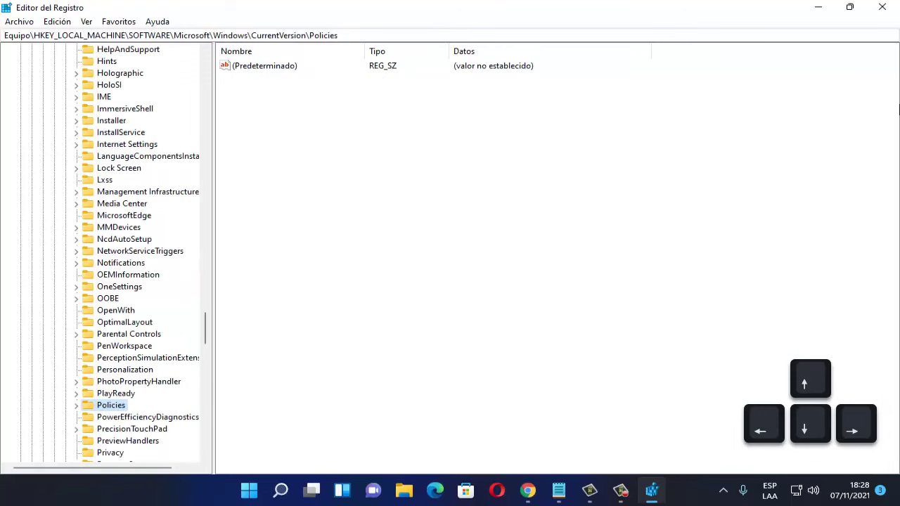
key(Right)
Step: Select the System key inside Policies to list its registry values
key(Down)
key(Down)
key(Down)
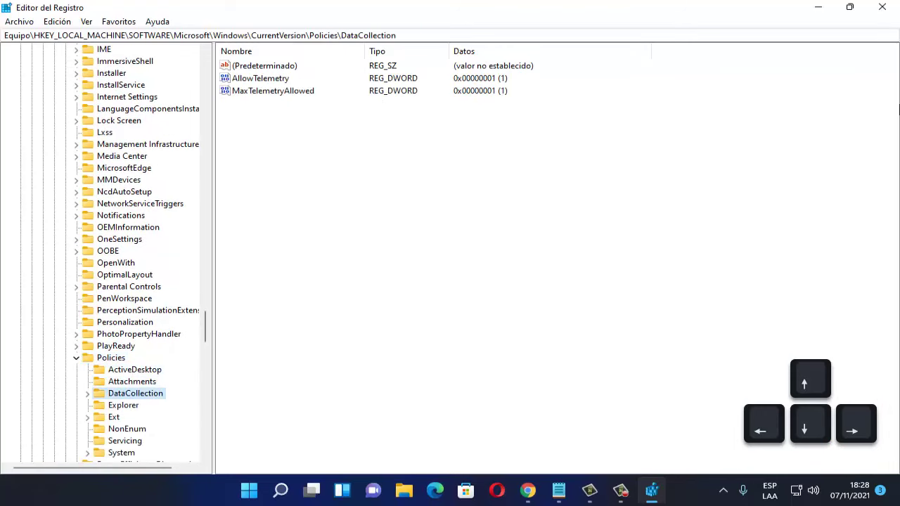
key(Down)
key(Down)
key(Down)
key(Down)
key(Down)
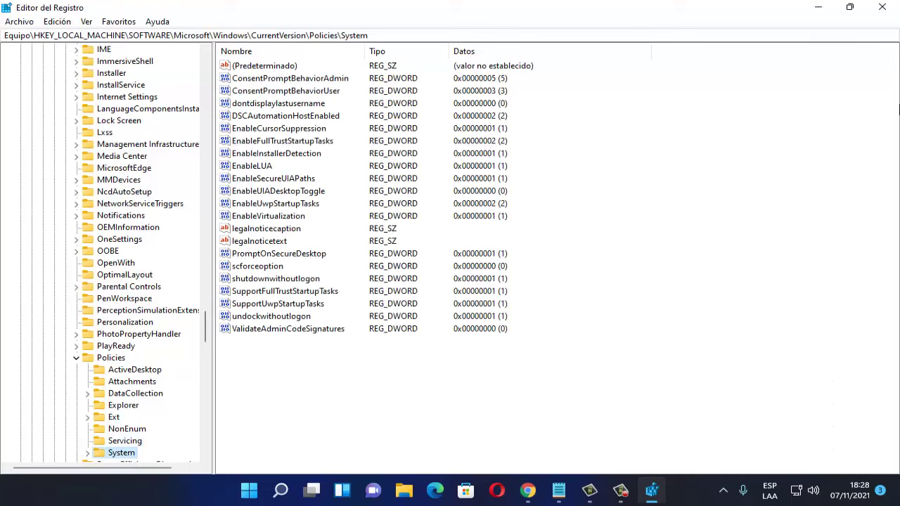
Step: Move the focus to the System key's values and select the EnableCursorSuppression entry
key(Tab)
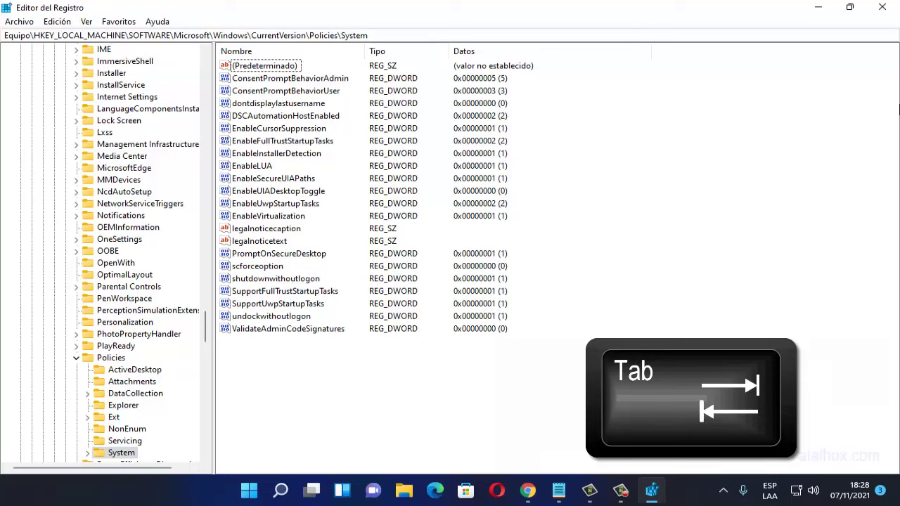
key(Down)
key(Down)
key(Down)
key(Down)
key(Up)
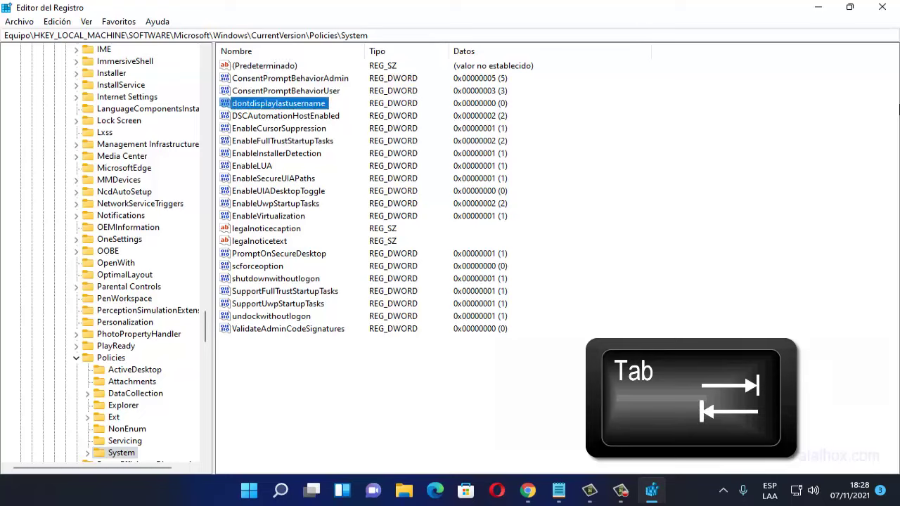
key(Up)
key(Up)
key(Down)
key(Down)
key(Down)
key(Down)
key(Down)
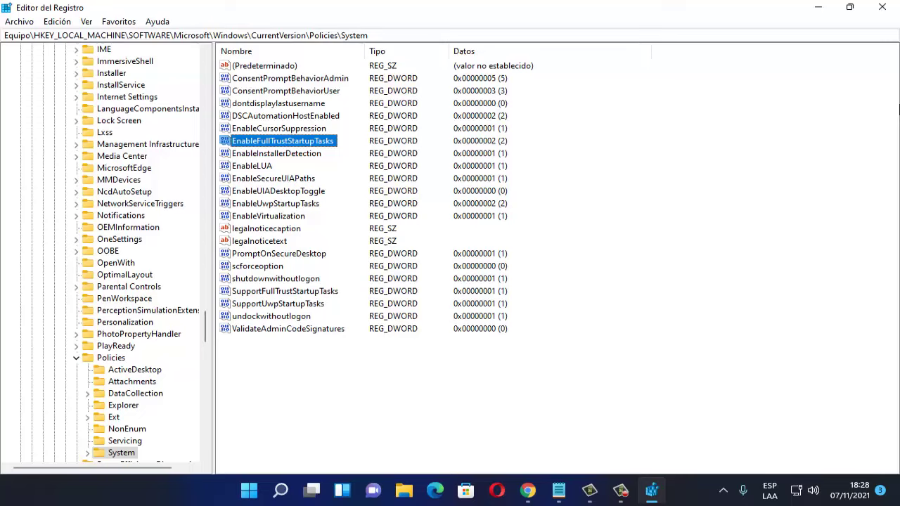
key(Up)
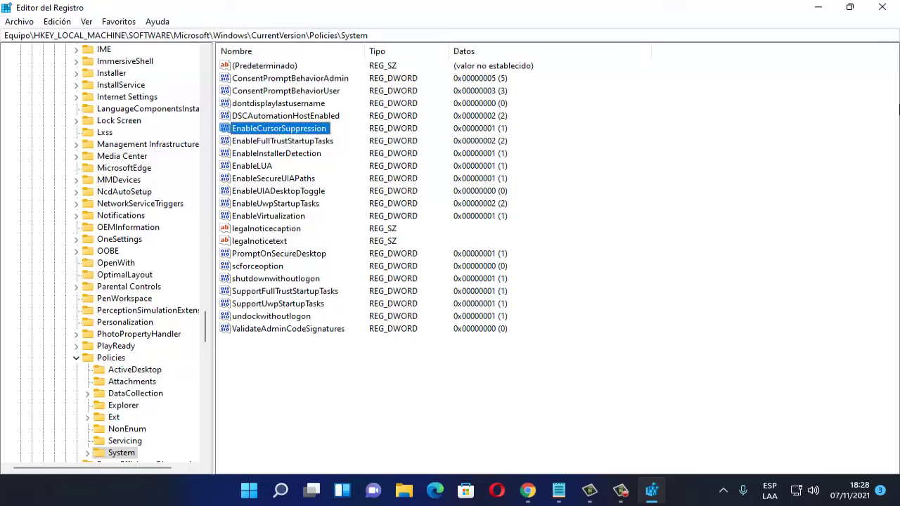
key(Up)
key(Down)
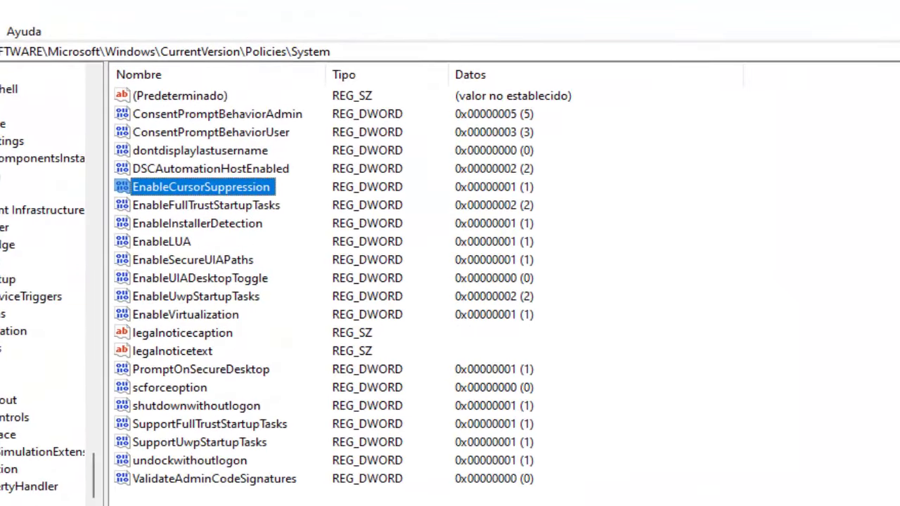
Step: Open the EnableCursorSuppression DWORD for editing and set its value data to 2
key(Return)
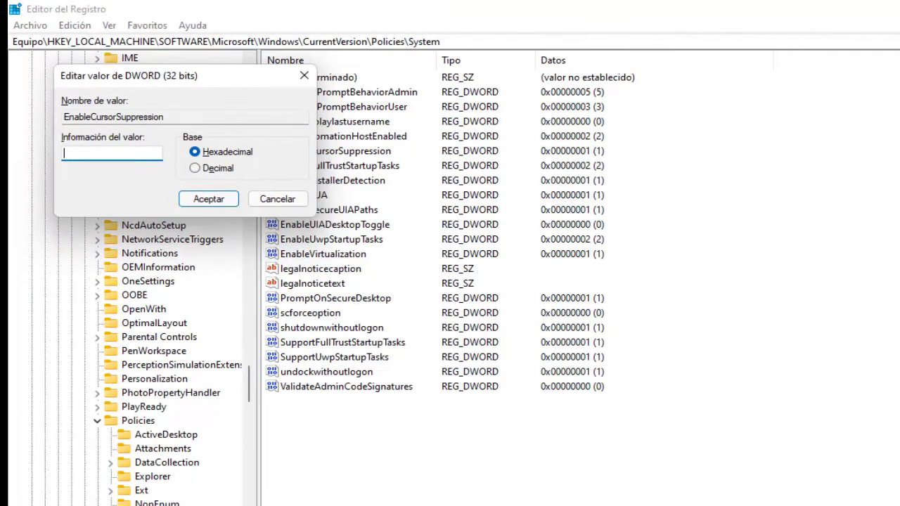
text(0)
key(BackSpace)
text(2)
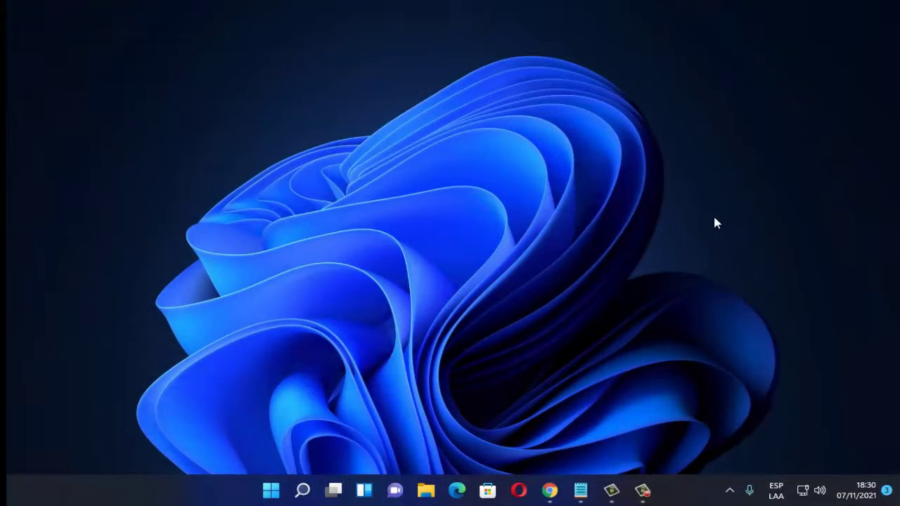
Step: Search Windows for "administrador de dispositivos" and open the Administrador de dispositivos
key(super)
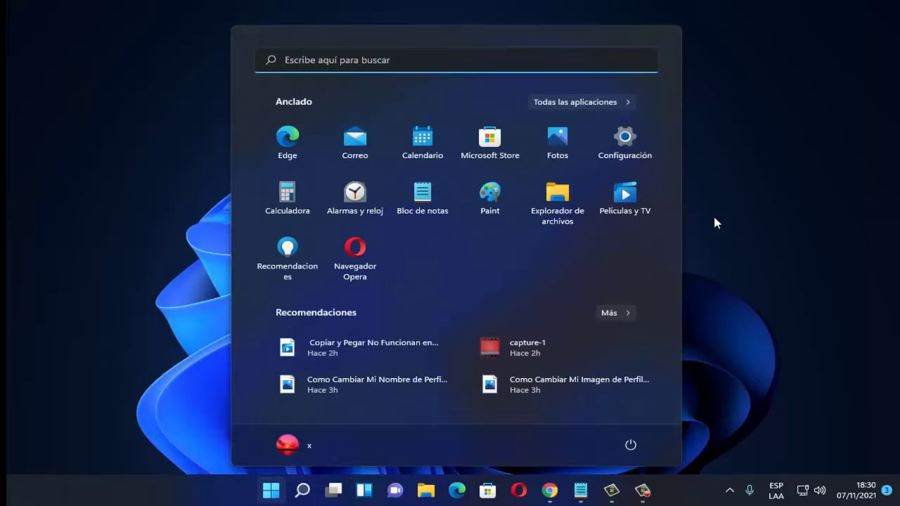
text(a)
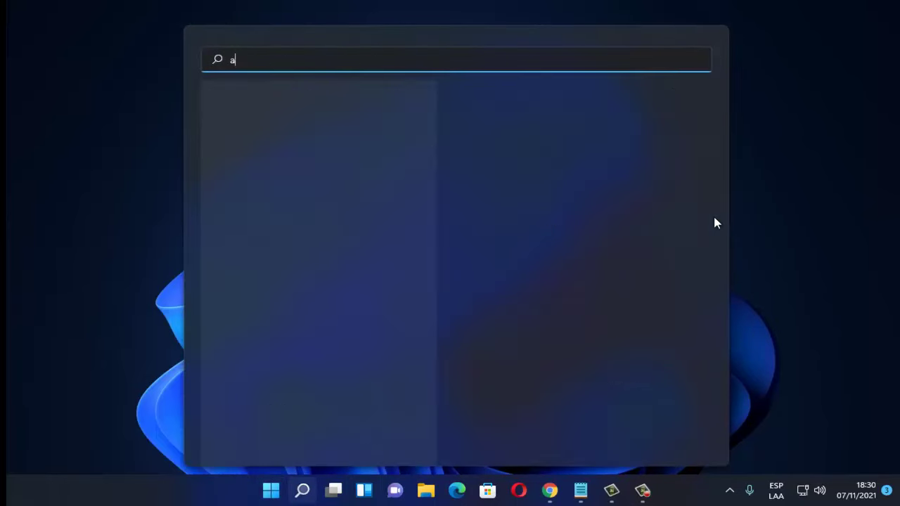
text(dministr)
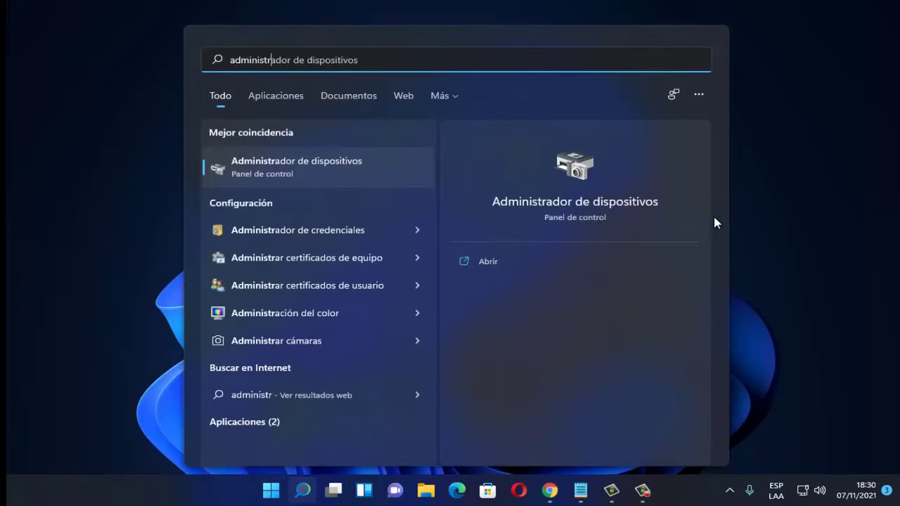
text(ador de)
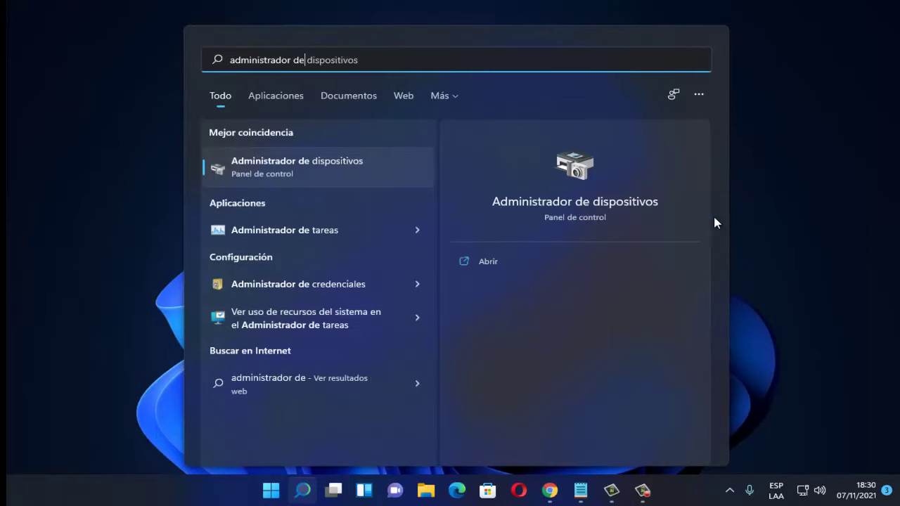
key(Right)
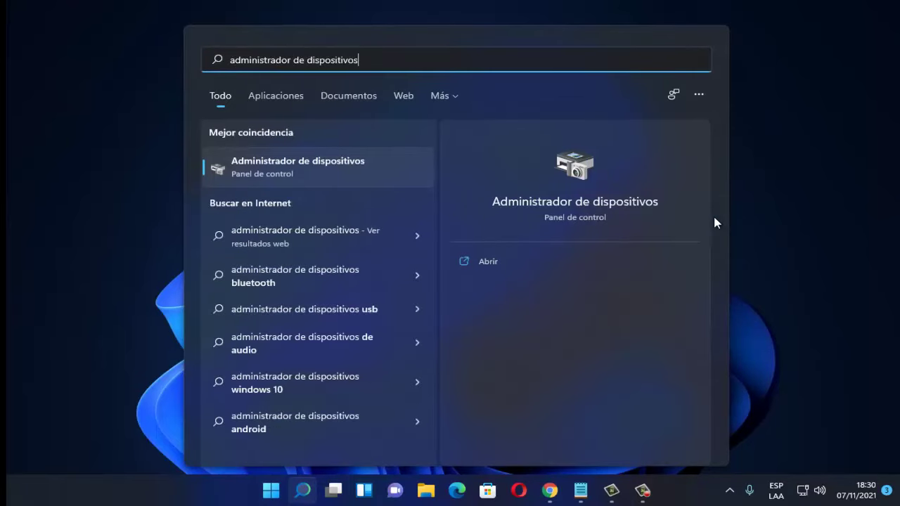
key(Return)
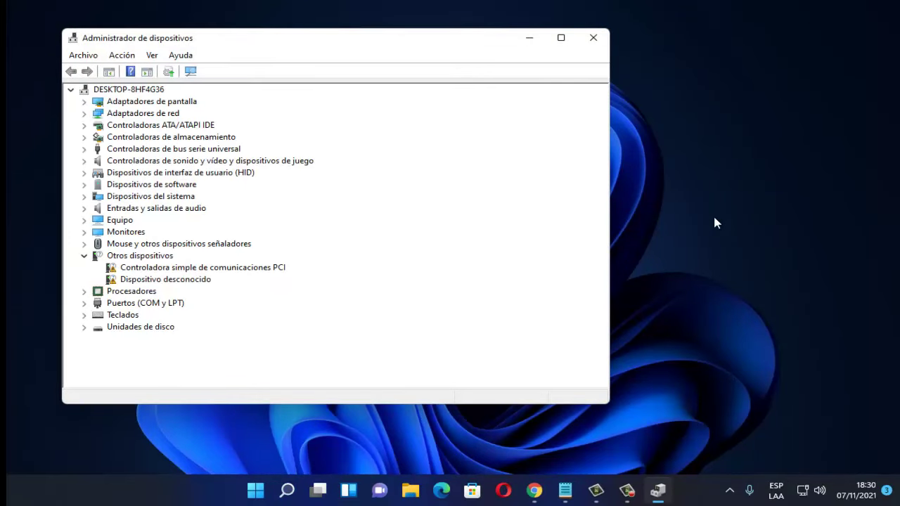
Step: Select the "Mouse y otros dispositivos señaladores" category in the device tree and expand it
key(Tab)
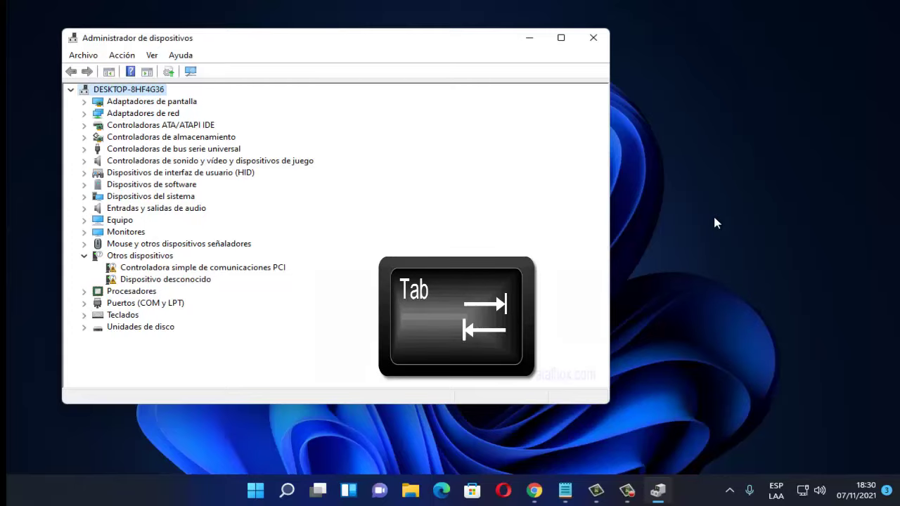
key(Down)
key(Down)
key(Down)
key(Down)
key(Down)
key(Down)
key(Down)
key(Down)
key(Down)
key(Down)
key(Down)
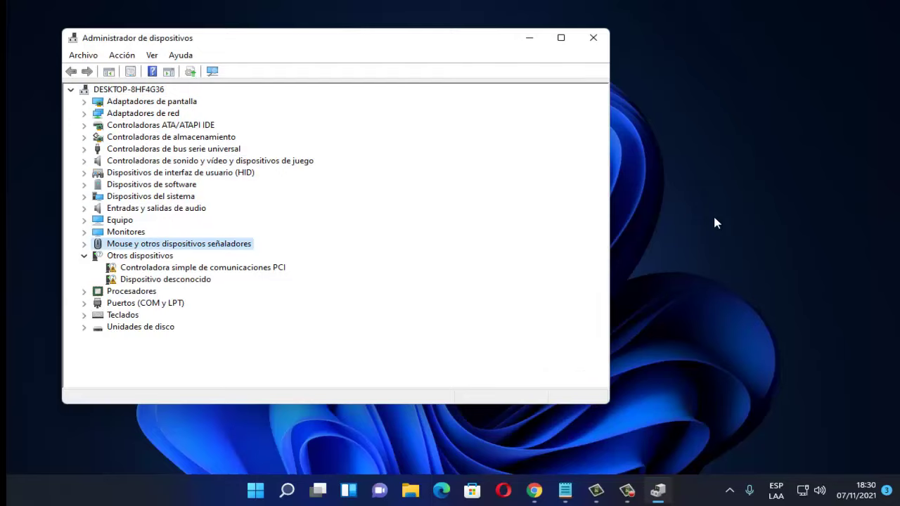
key(Right)
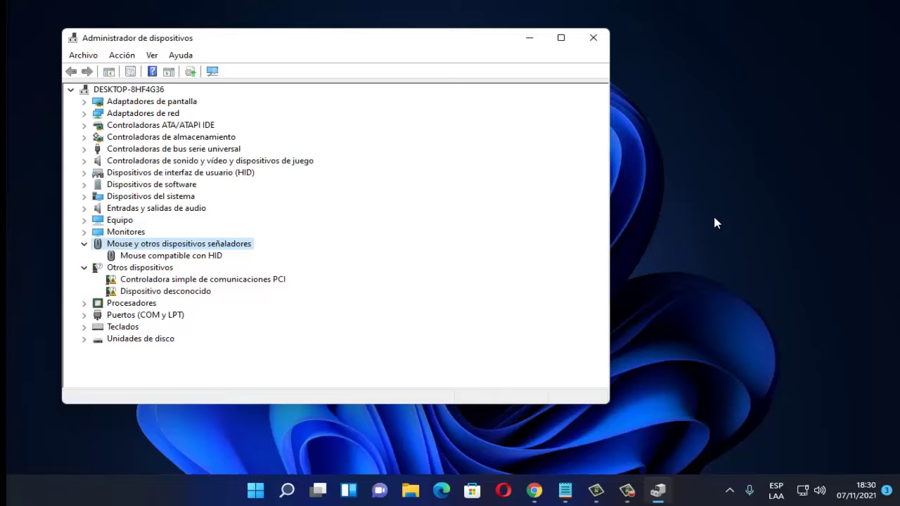
Step: Open the properties of the "Mouse compatible con HID" device and show its Controlador settings
key(Down)
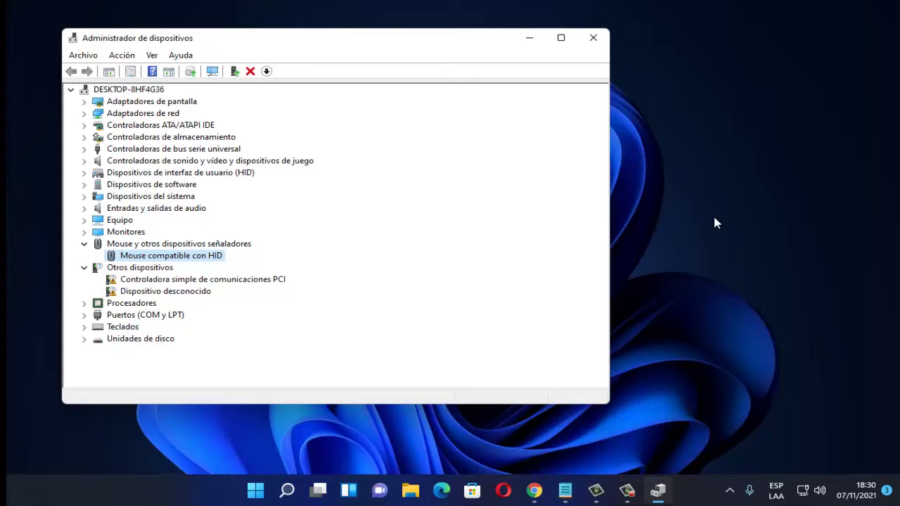
key(Return)
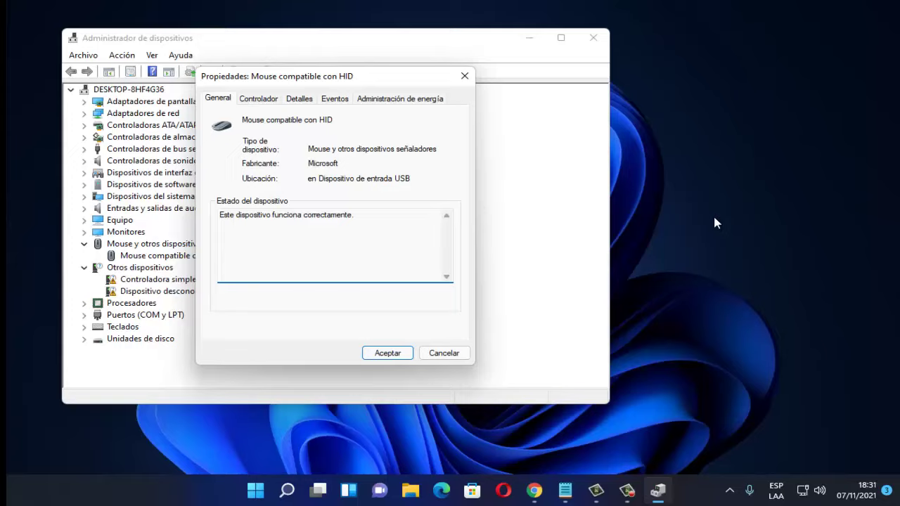
key(Tab)
key(Tab)
key(Tab)
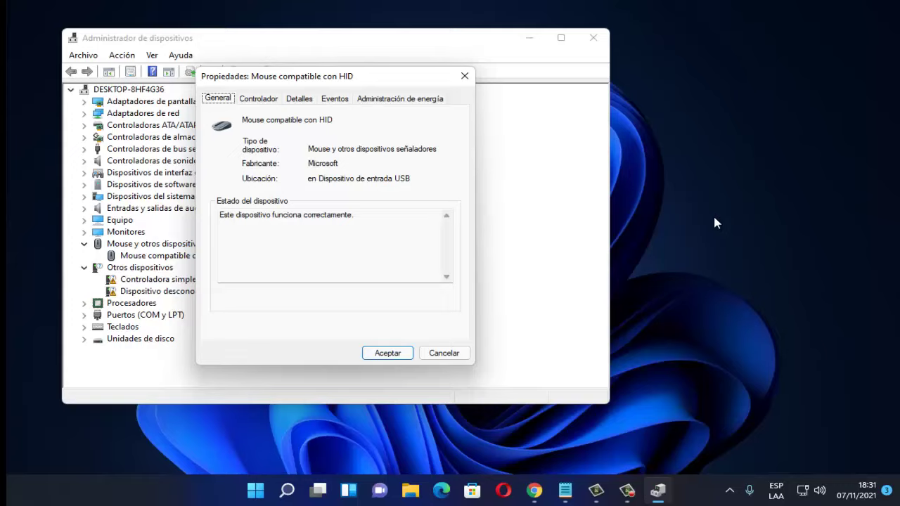
key(Right)
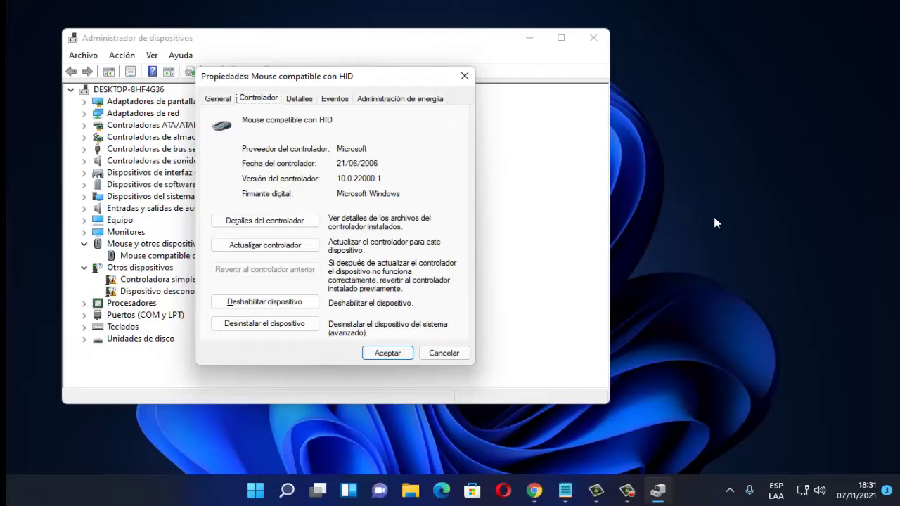
Step: Start the driver update for the HID-compatible mouse and have Windows search for drivers automatically
key(Tab)
key(Tab)
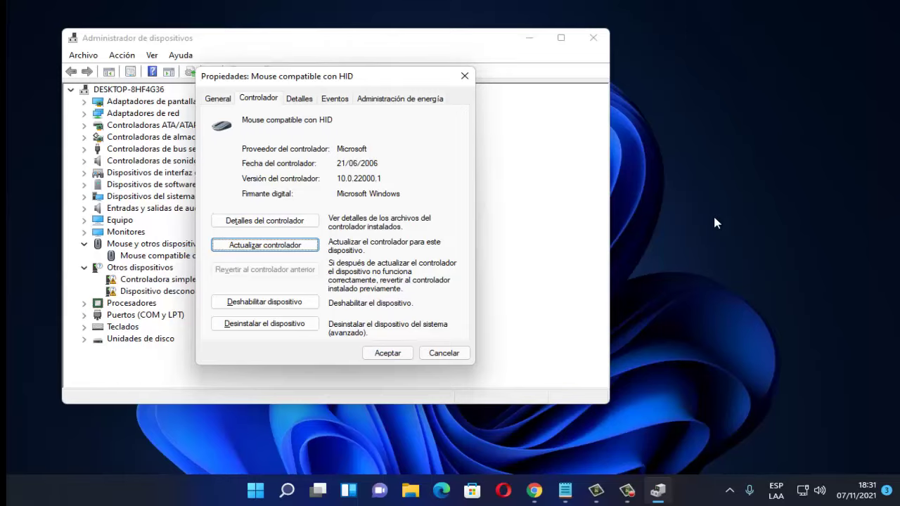
key(Return)
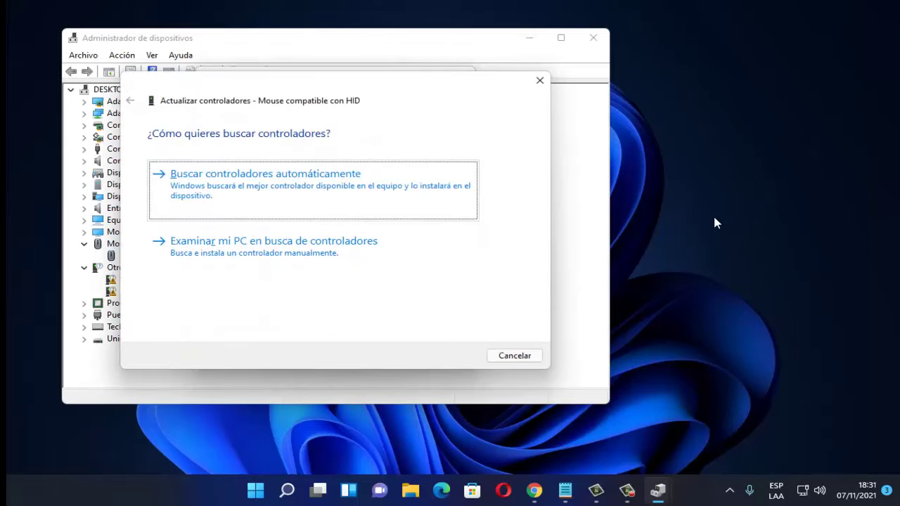
key(Return)
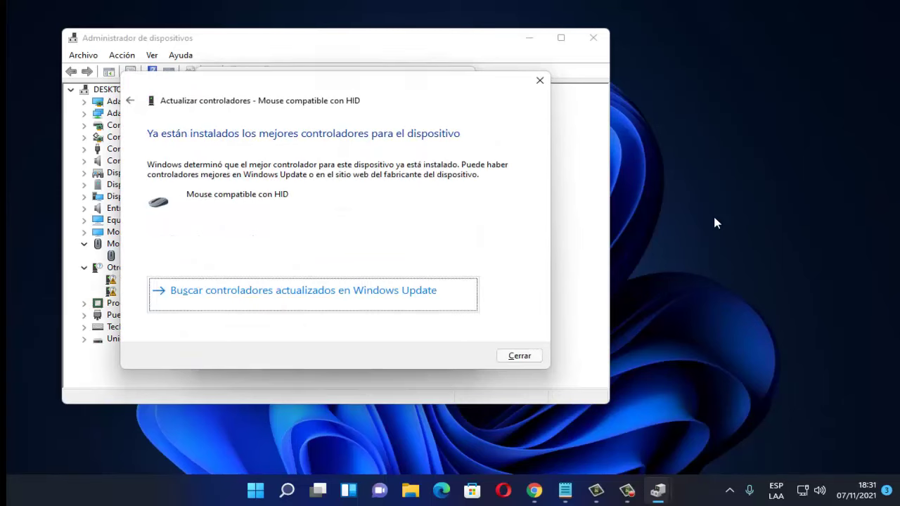
Step: Close the driver update wizard, the mouse properties and the Administrador de dispositivos
key(Escape)
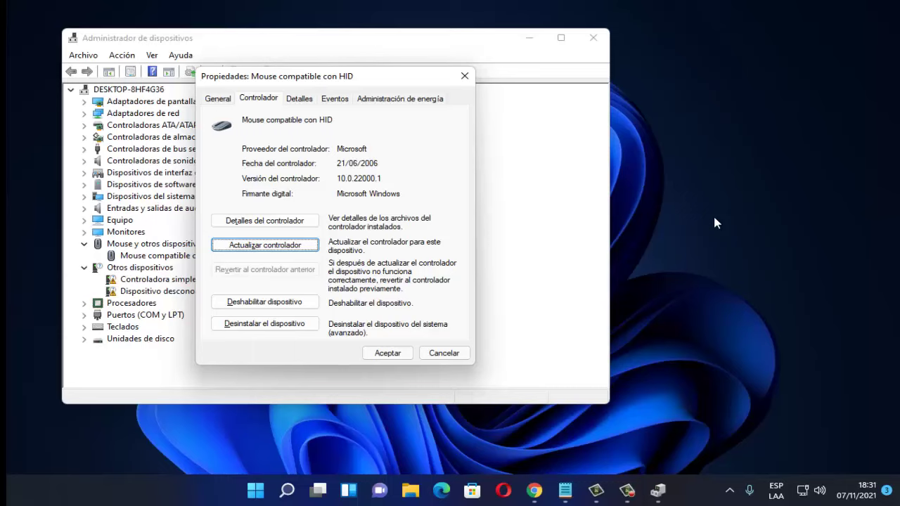
key(Escape)
key(alt+F4)
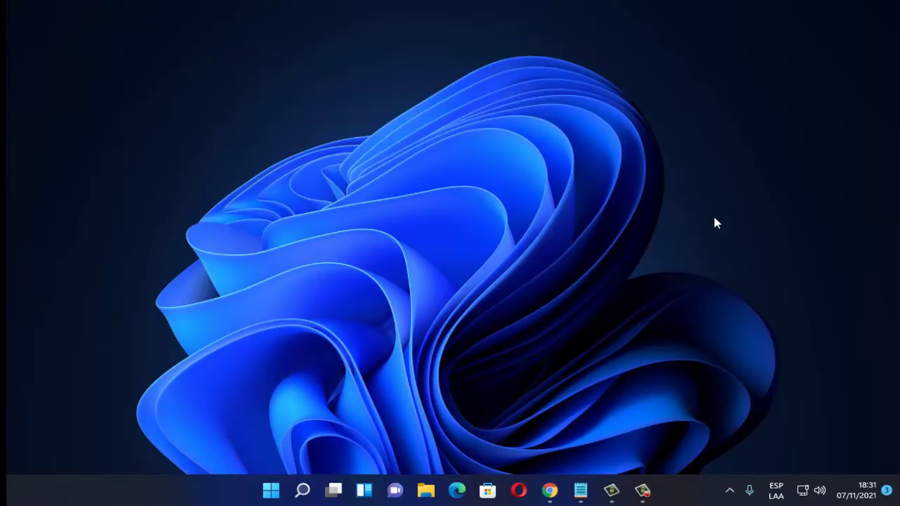